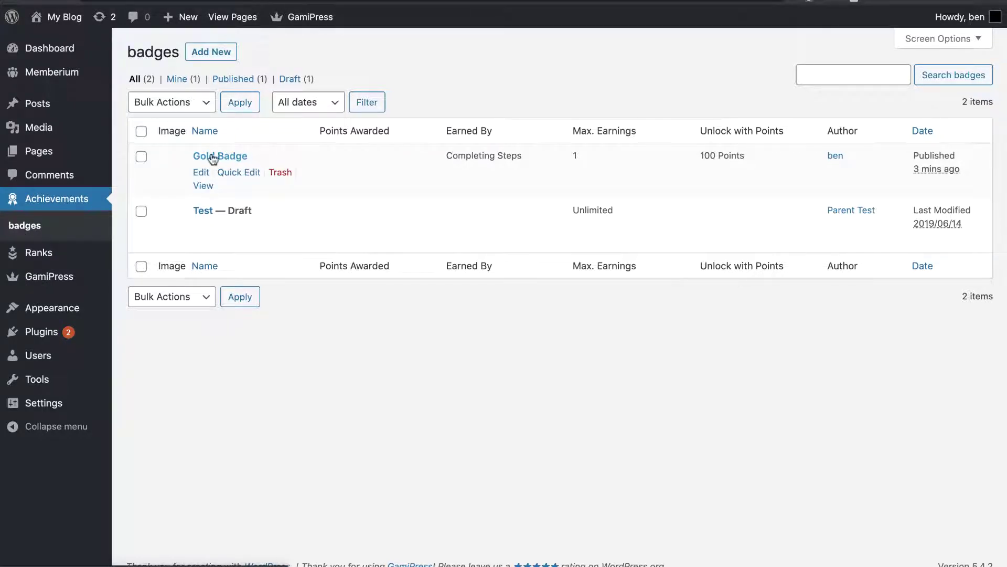
Highlight the Gold Badge row's 100 Points value in the Unlock with Points column
left_click_drag(699, 156, 752, 157)
left_click(752, 156)
key("ctrl+Right")
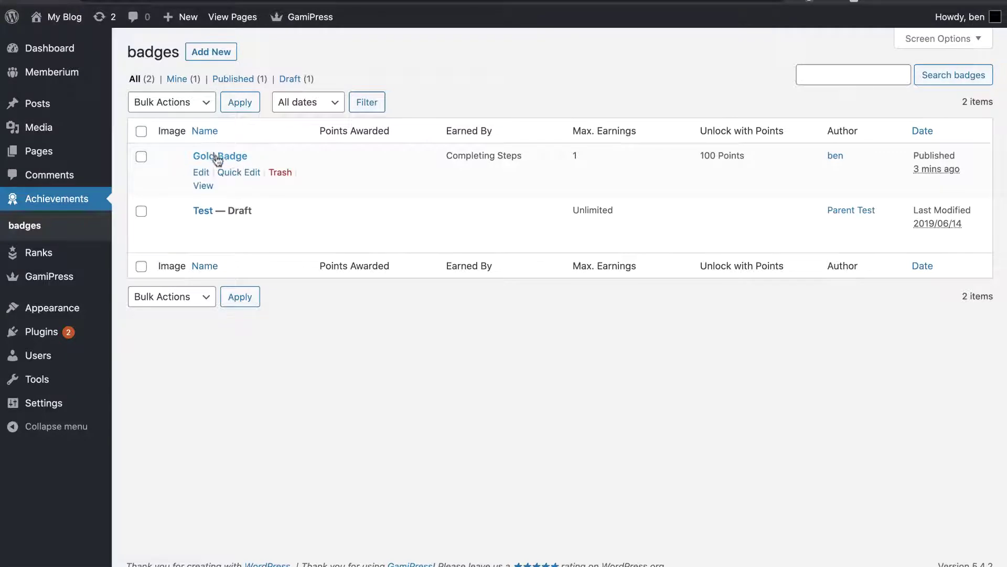
Open Gold Badge, keep Completing Steps as Earned By, and scroll down to Points to Unlock
left_click(218, 157)
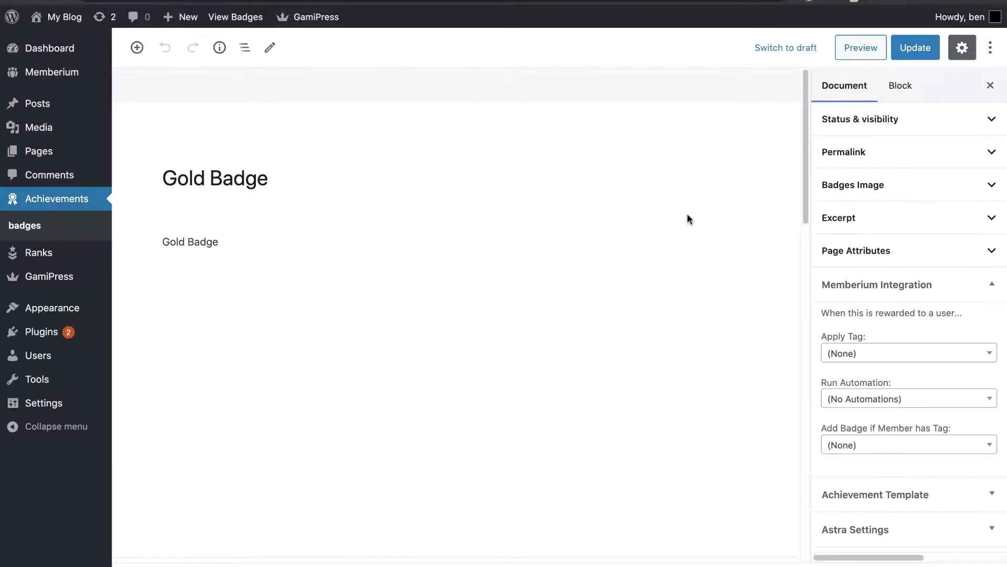
scroll(603, 312, "down", 15)
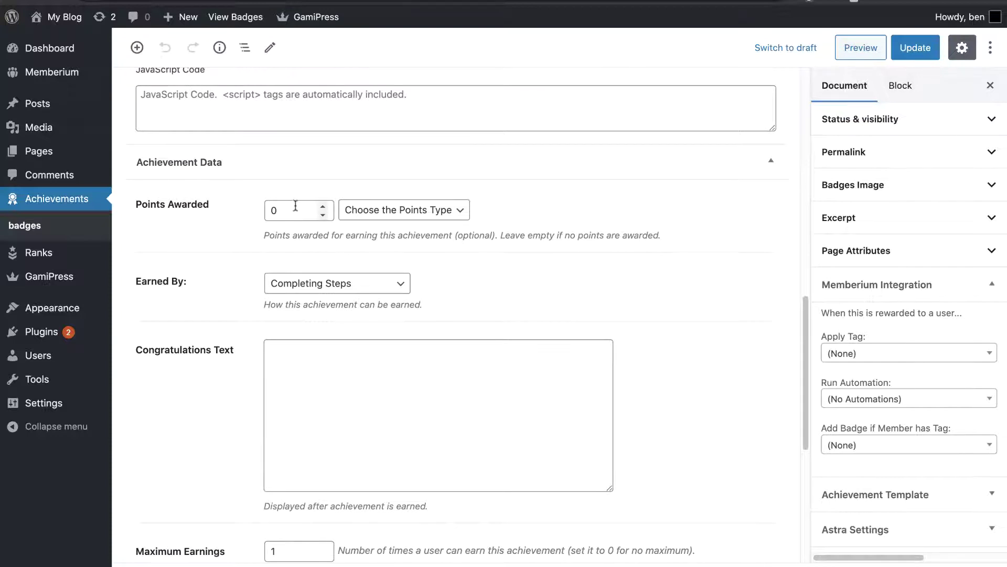
left_click(290, 287)
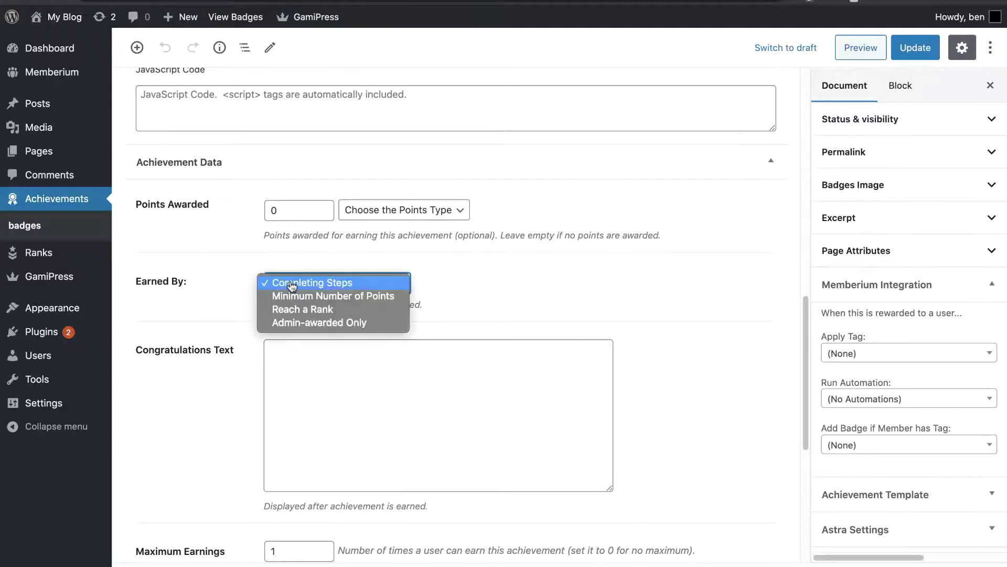
left_click(231, 303)
scroll(270, 353, "down", 3)
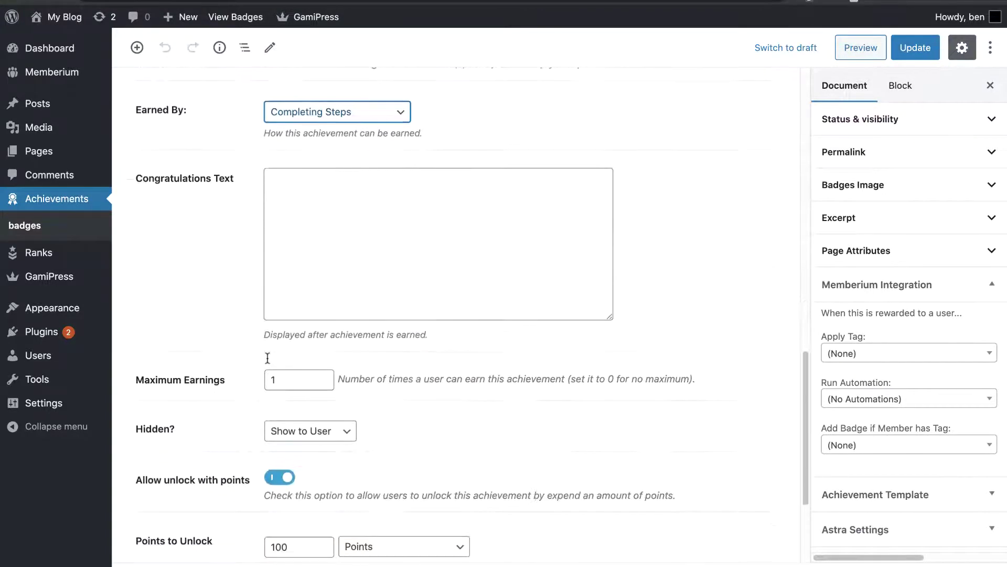
scroll(263, 367, "down", 3)
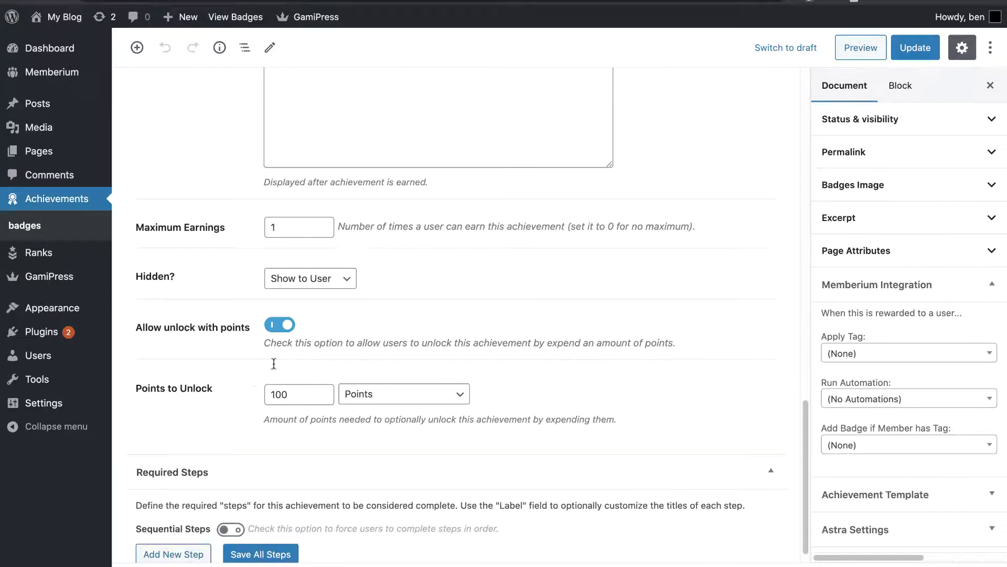
scroll(283, 326, "down", 1)
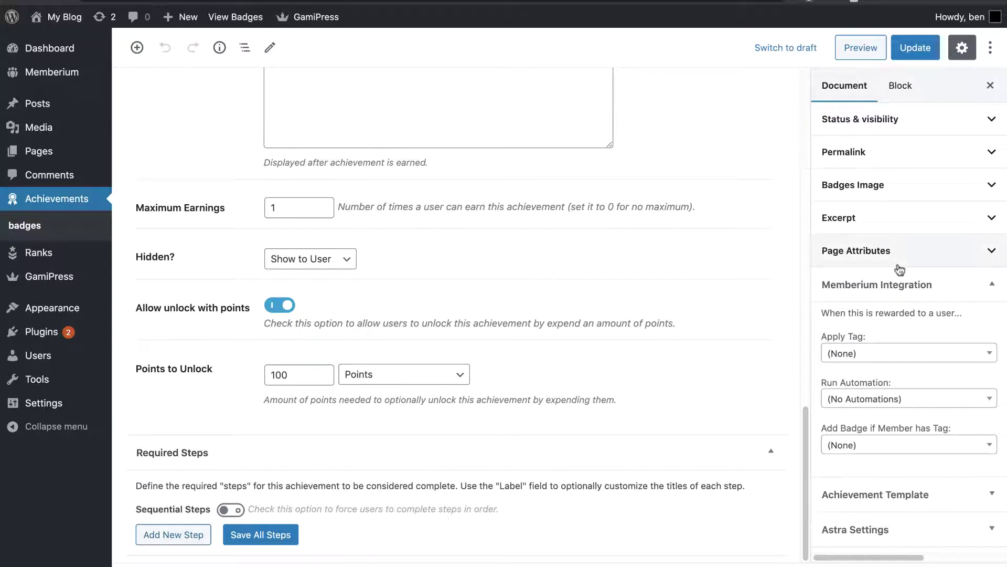
left_click_drag(840, 313, 944, 315)
left_click(943, 315)
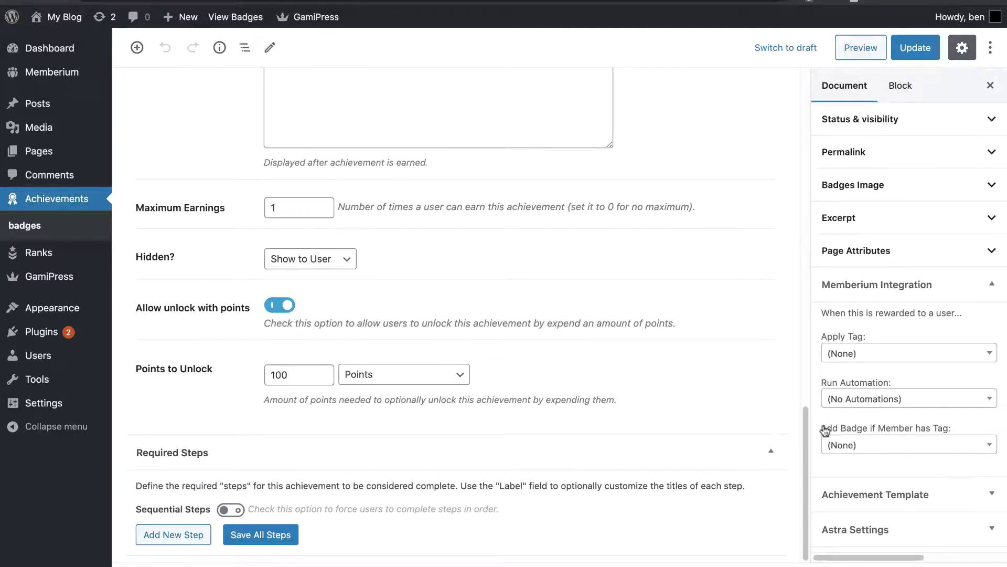
Set the badge's Apply Tag to Gold (10)
left_click_drag(822, 428, 950, 427)
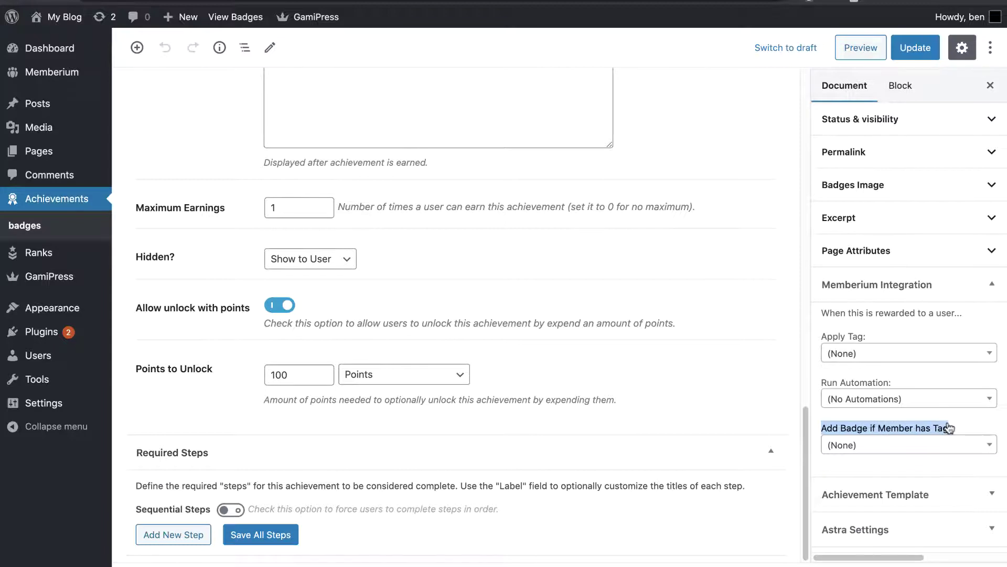
left_click(950, 428)
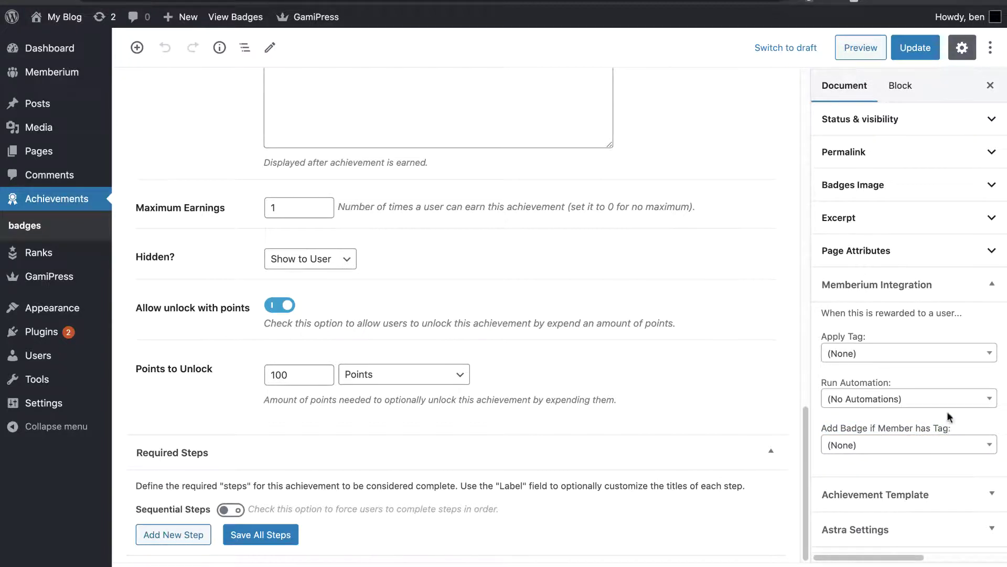
left_click(921, 353)
type("gold")
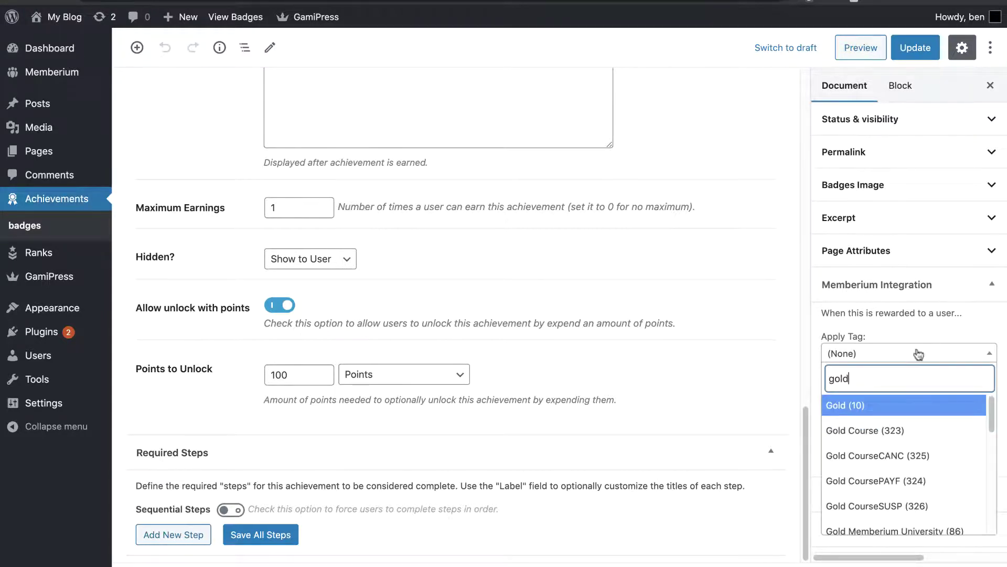
left_click(853, 406)
Set Add Badge if Member has Tag to Gold (10)
scroll(678, 310, "up", 15)
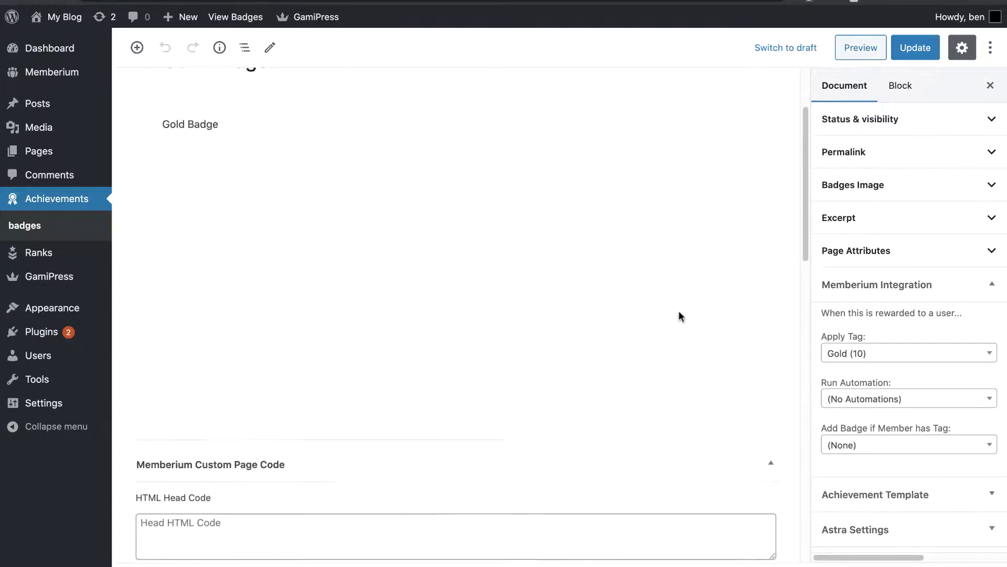
scroll(678, 310, "down", 4)
scroll(678, 316, "down", 10)
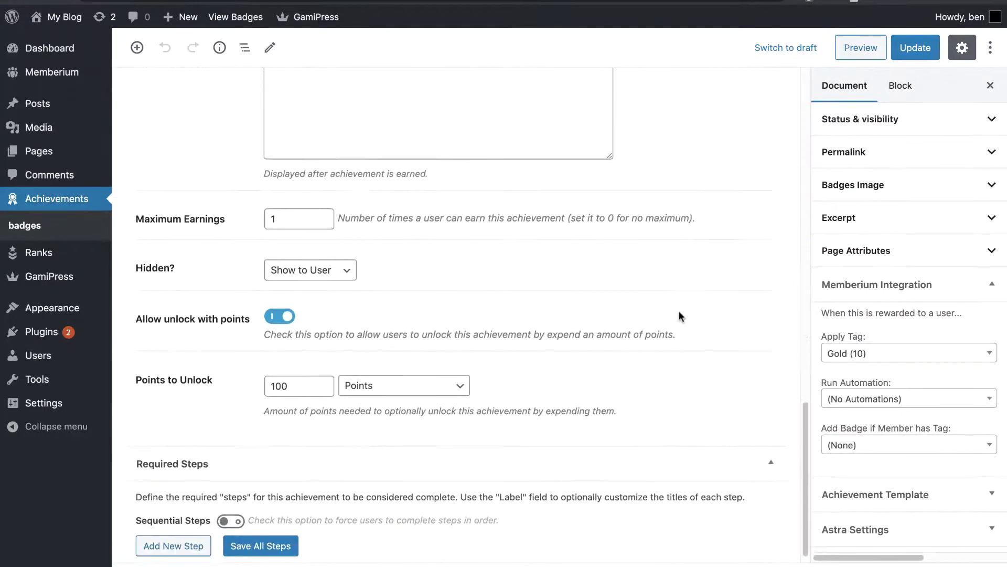
left_click(854, 451)
type("gold")
key("Return")
Leave Run Automation empty and update the Gold Badge
left_click(898, 398)
scroll(892, 318, "down", 3)
scroll(900, 325, "down", 5)
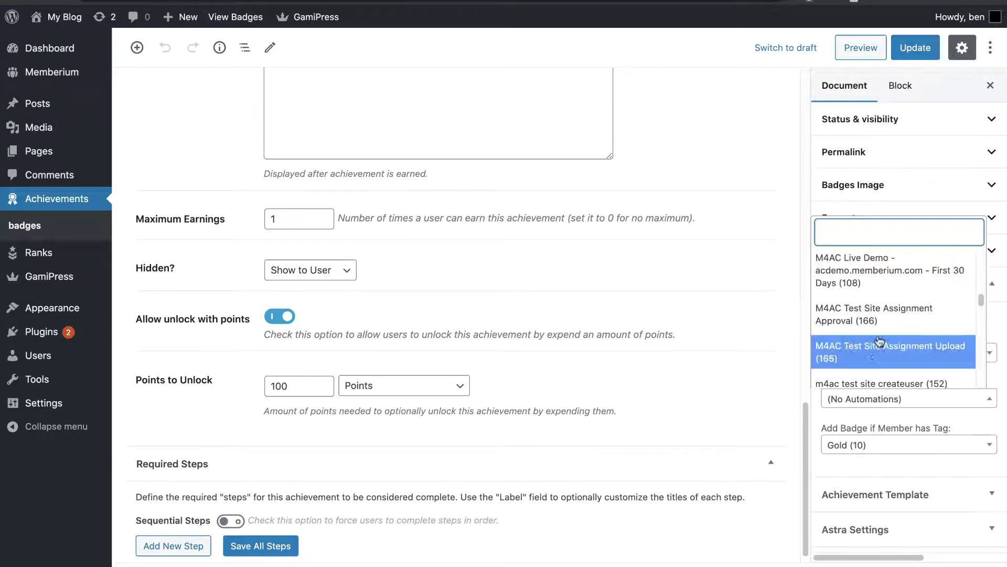
left_click(863, 422)
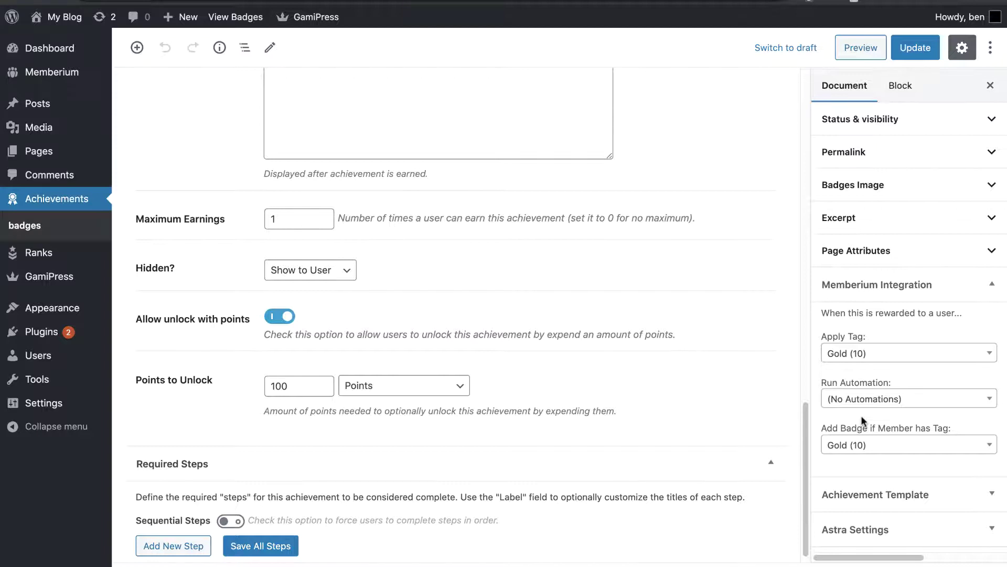
left_click(915, 49)
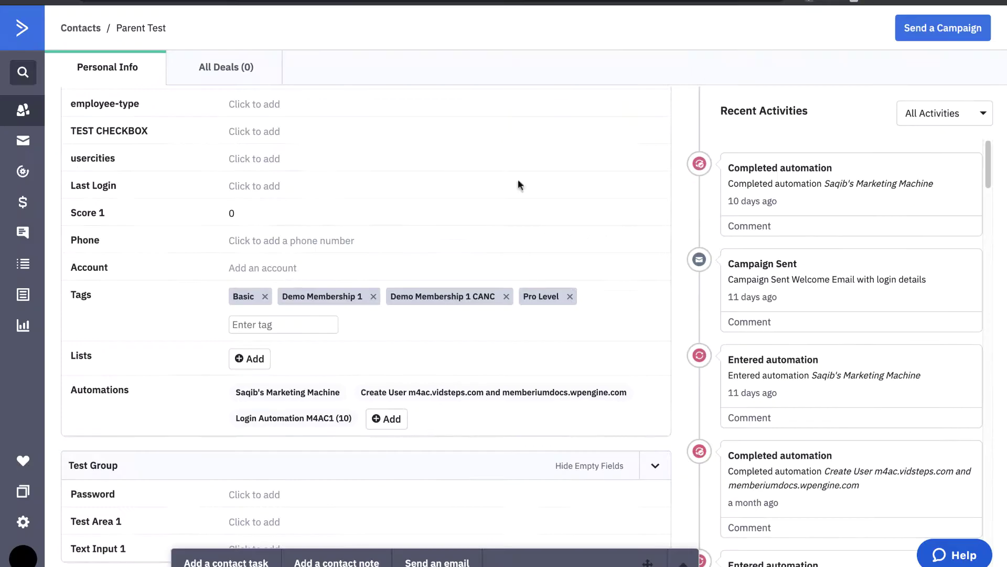
Scroll the ActiveCampaign contact record to its Tags field, which has no Gold tag yet
scroll(185, 230, "up", 5)
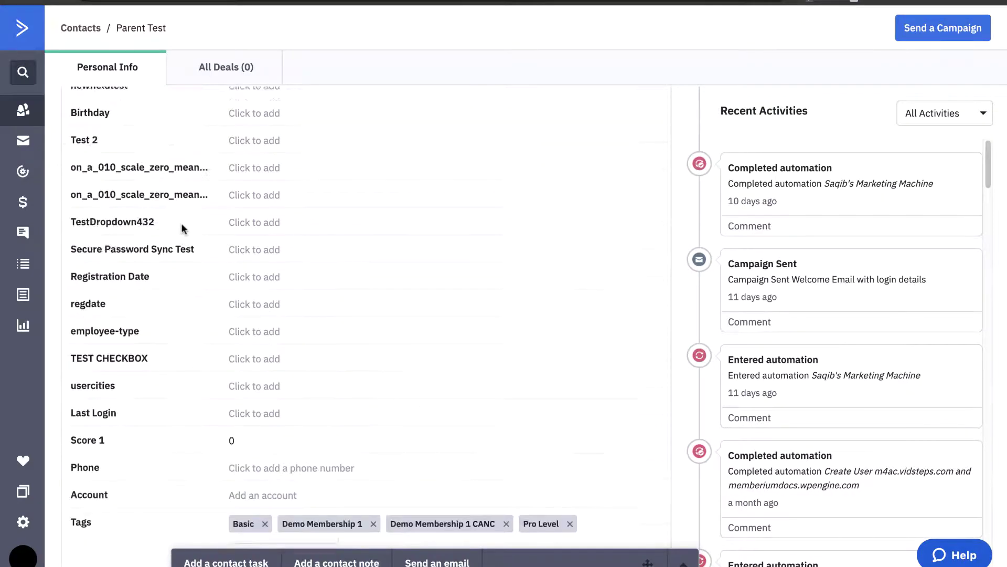
scroll(182, 226, "up", 5)
scroll(182, 226, "down", 12)
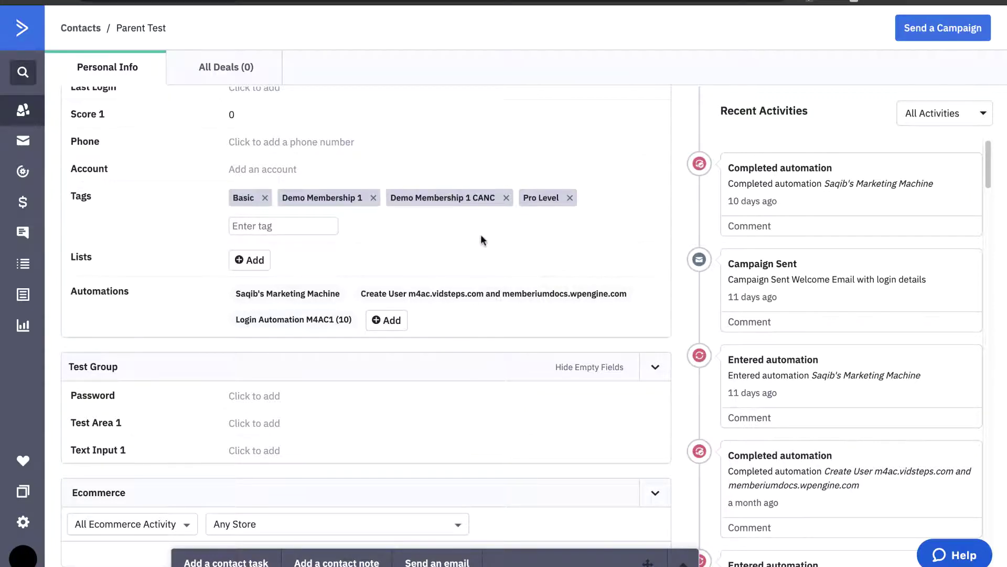
Unlock the Gold Badge for 100 Points on the GamiPress Demo page and highlight the congratulations message
key("ctrl+Right")
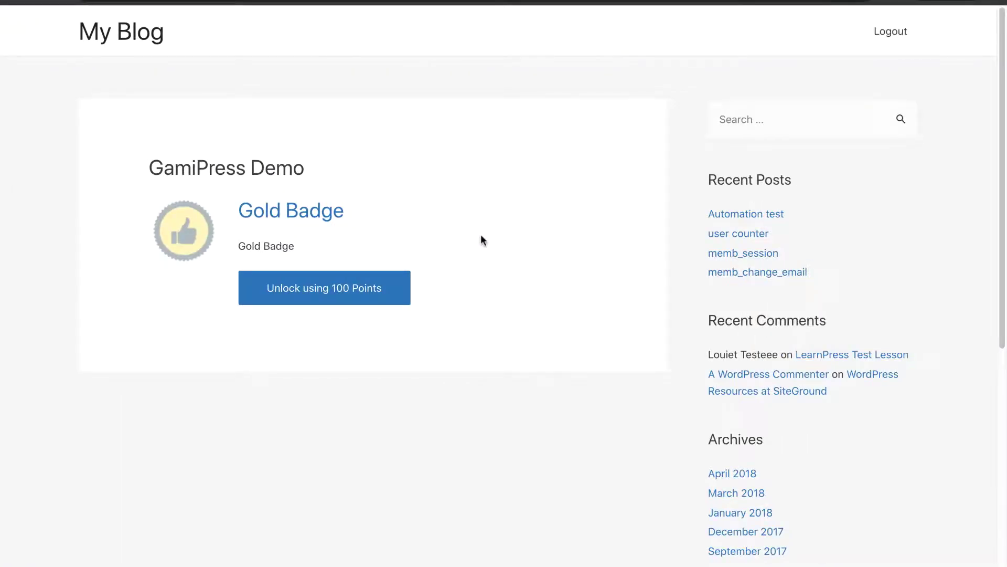
left_click(348, 283)
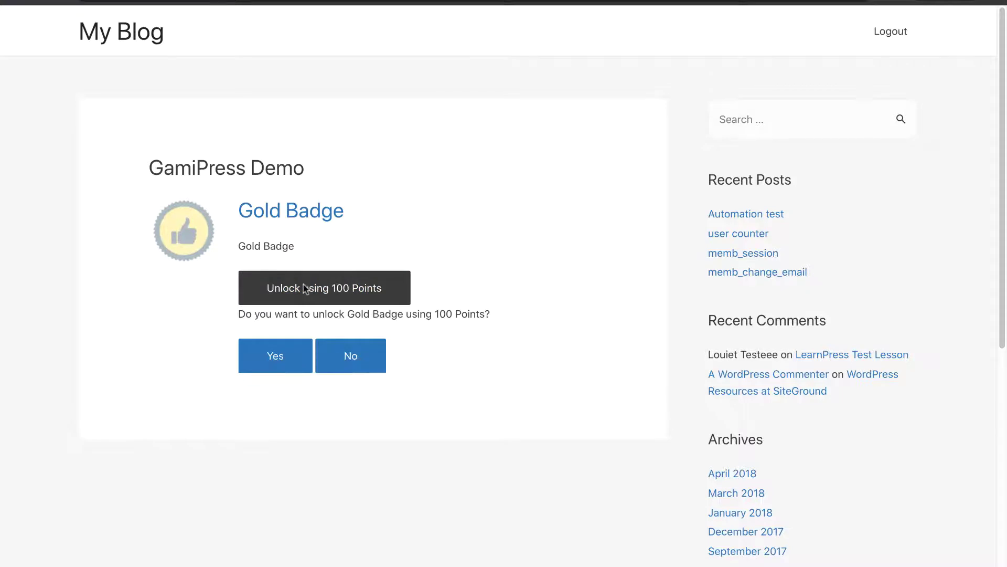
left_click(271, 355)
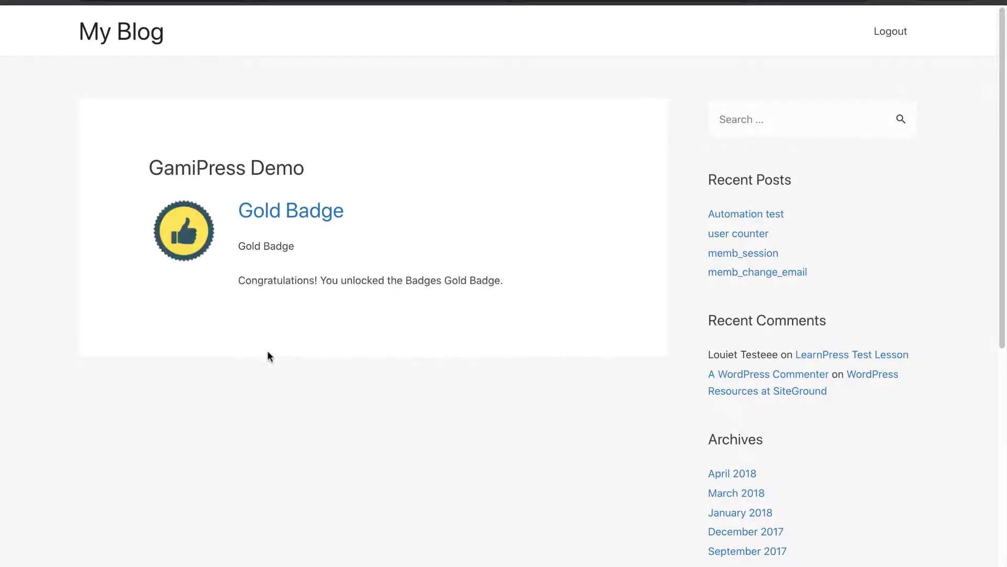
left_click_drag(250, 288, 489, 281)
left_click(488, 279)
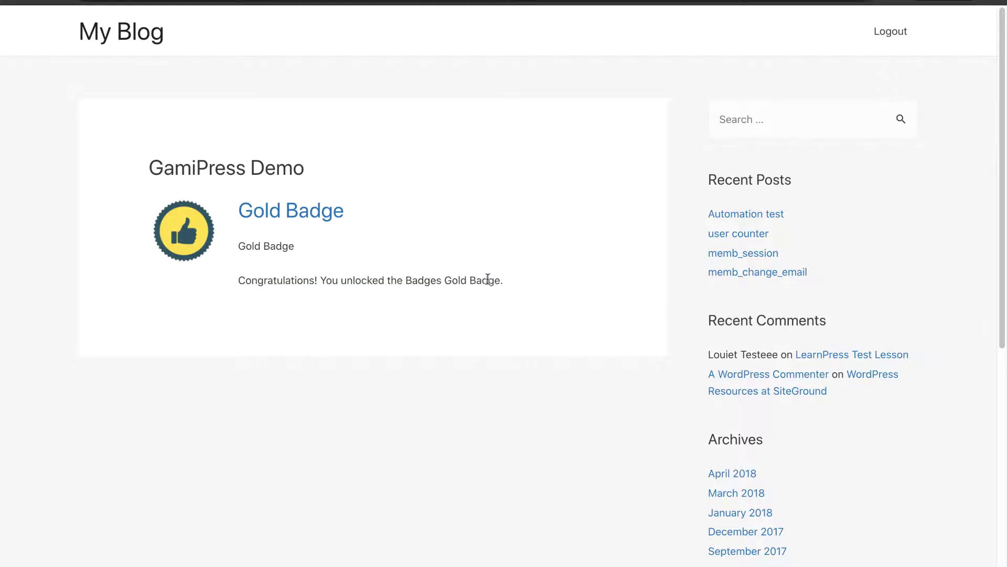